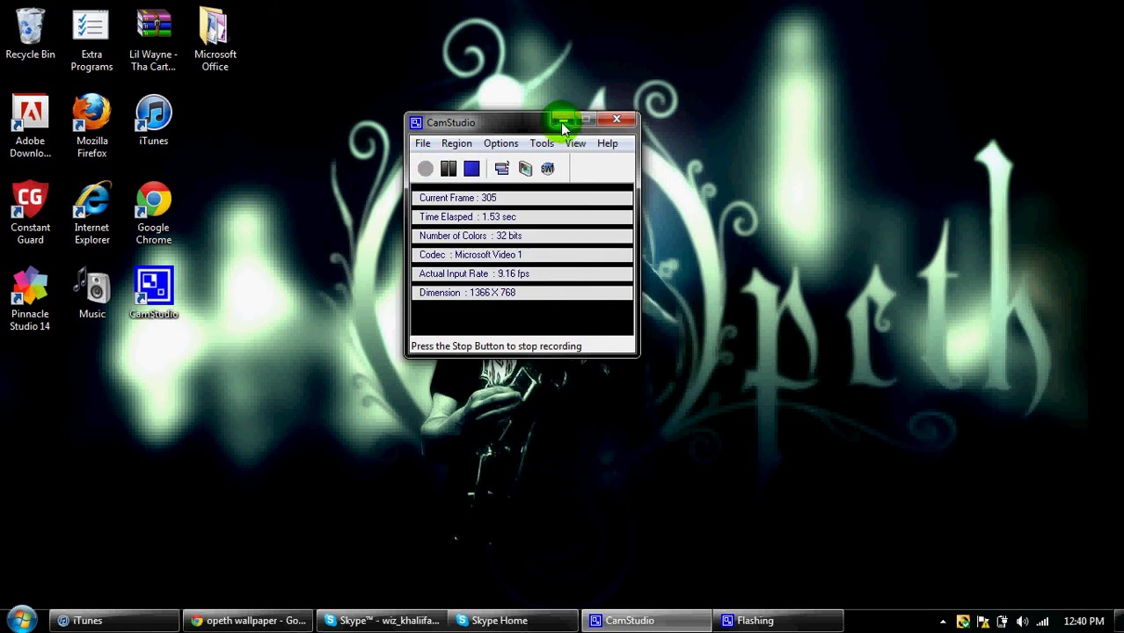
Minimize the recorder, bring up iTunes and flip through the album covers in Cover Flow, ending on the album Addicted
{"action": "left_click", "coordinate": [562, 120]}
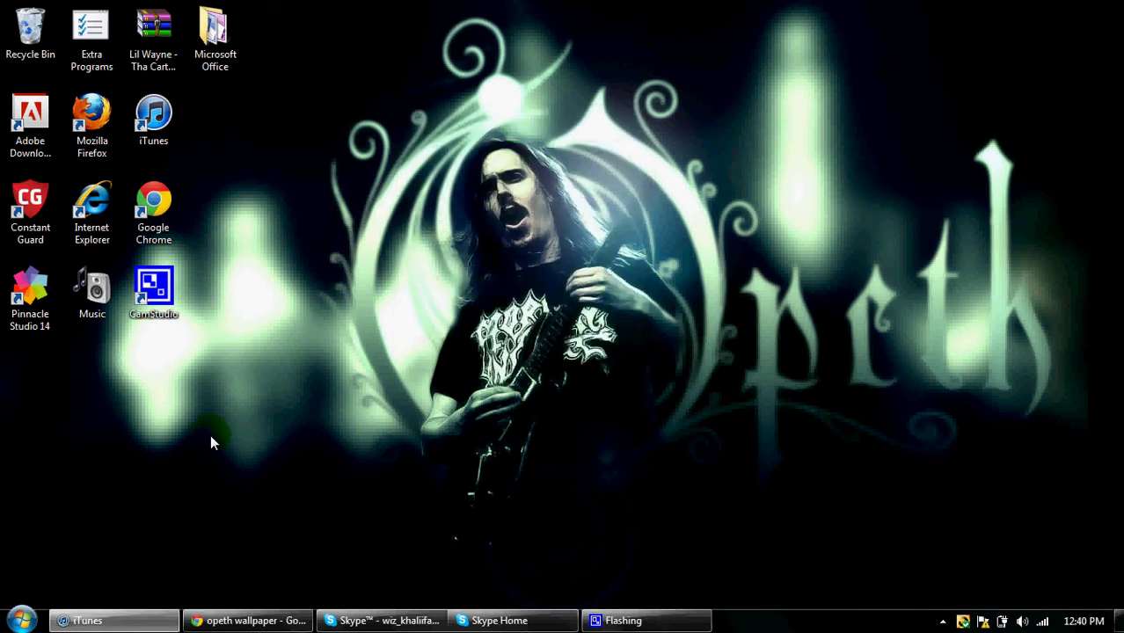
{"action": "left_click", "coordinate": [92, 621]}
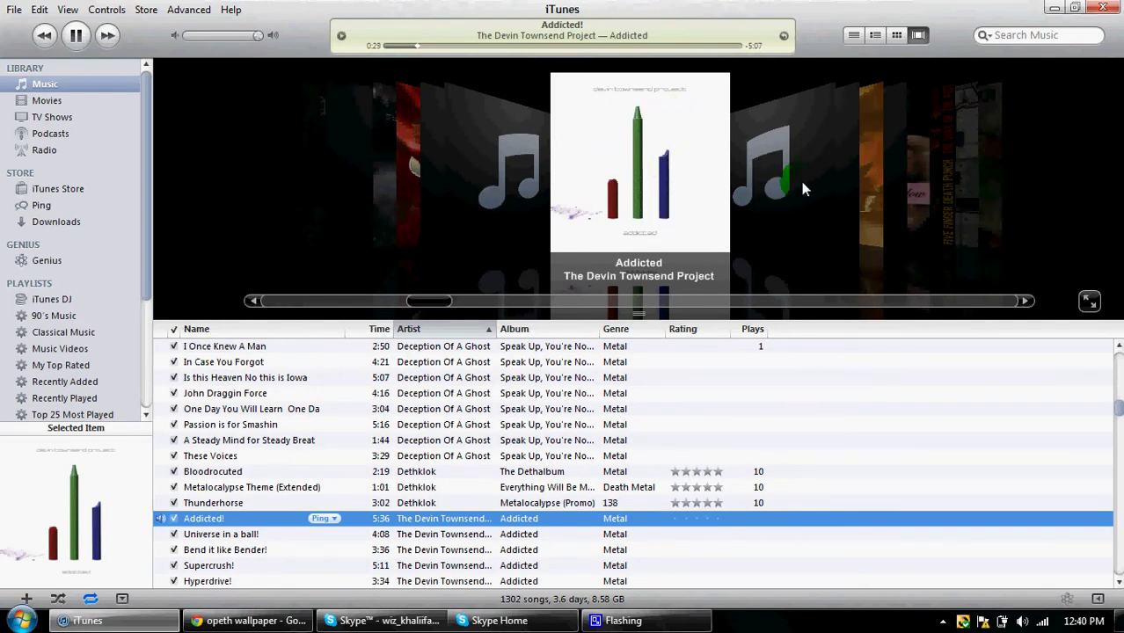
{"action": "left_click", "coordinate": [833, 181]}
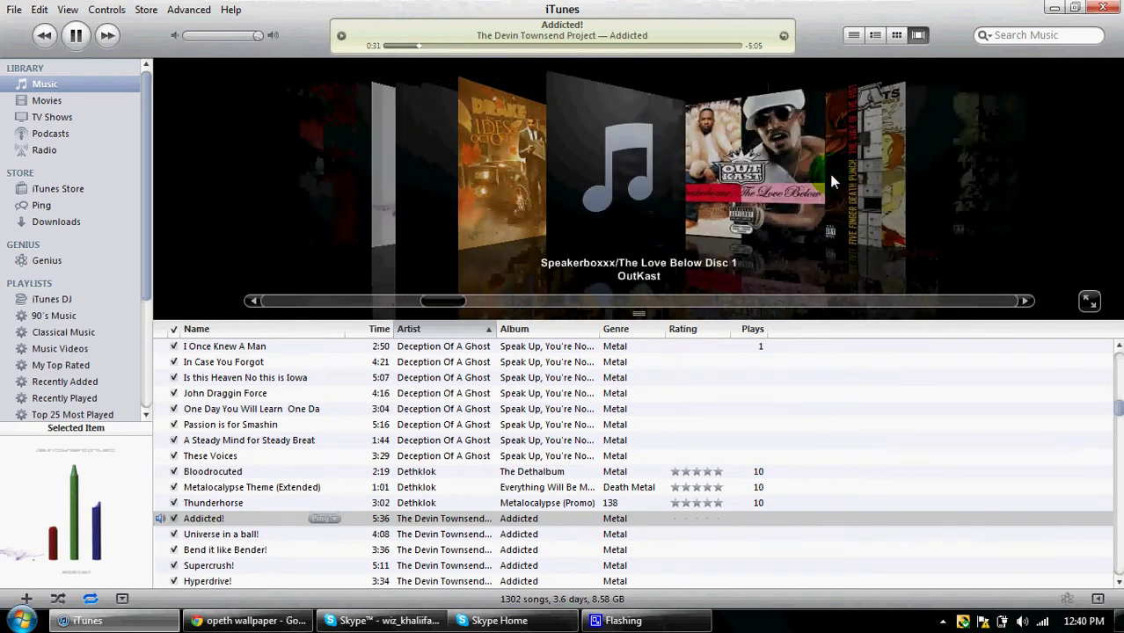
{"action": "left_click", "coordinate": [833, 182]}
{"action": "left_click", "coordinate": [506, 178]}
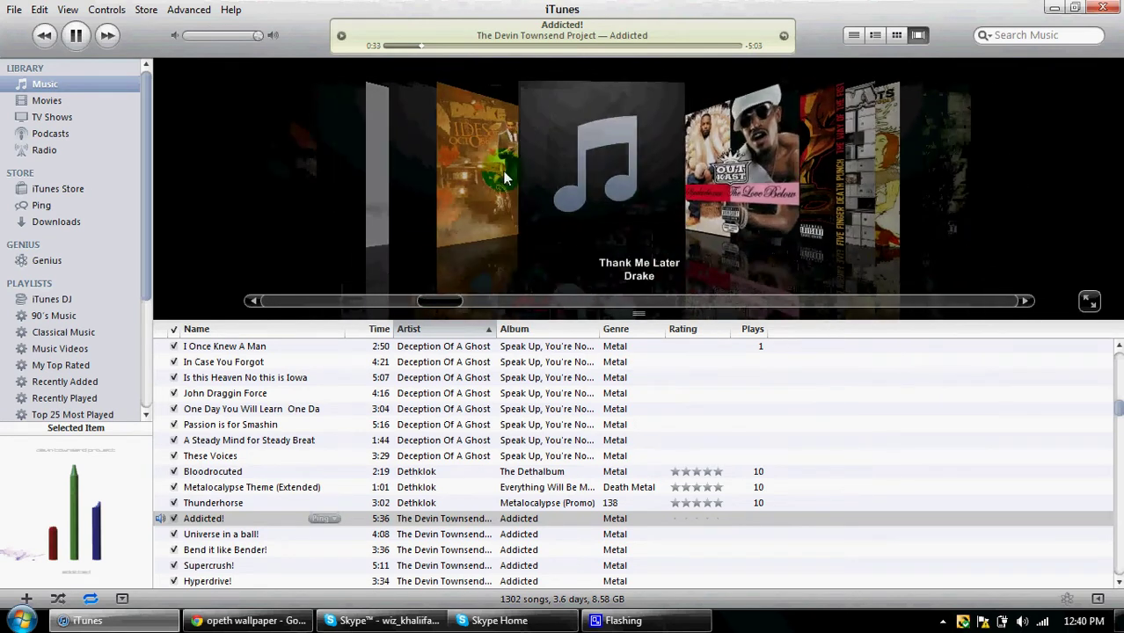
{"action": "left_click", "coordinate": [530, 189]}
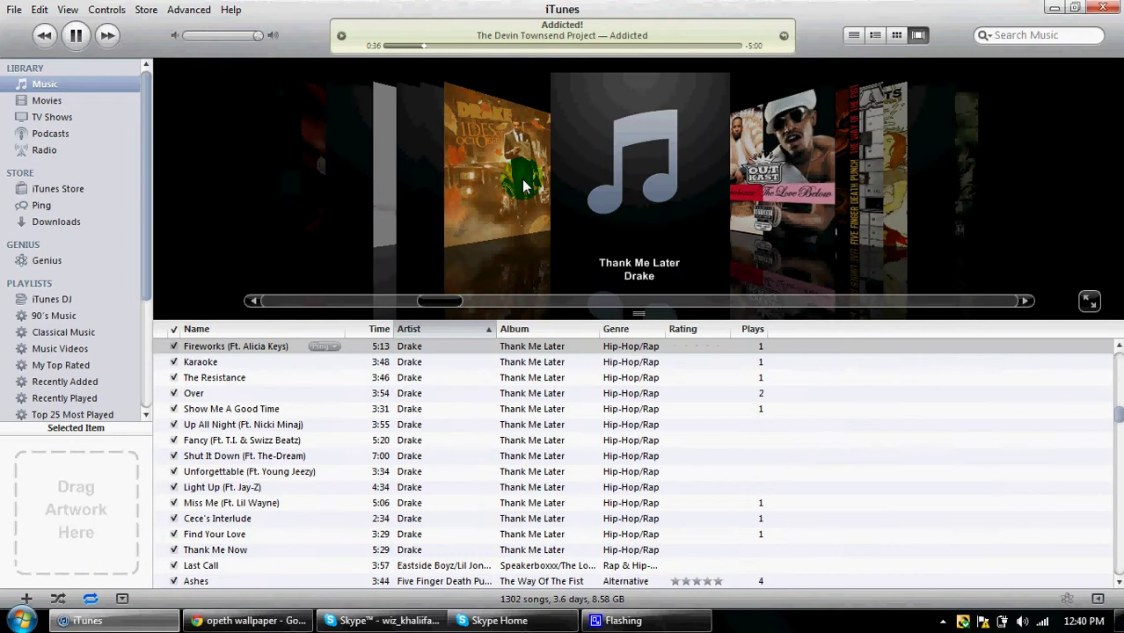
{"action": "left_click", "coordinate": [522, 178]}
{"action": "left_click", "coordinate": [522, 181]}
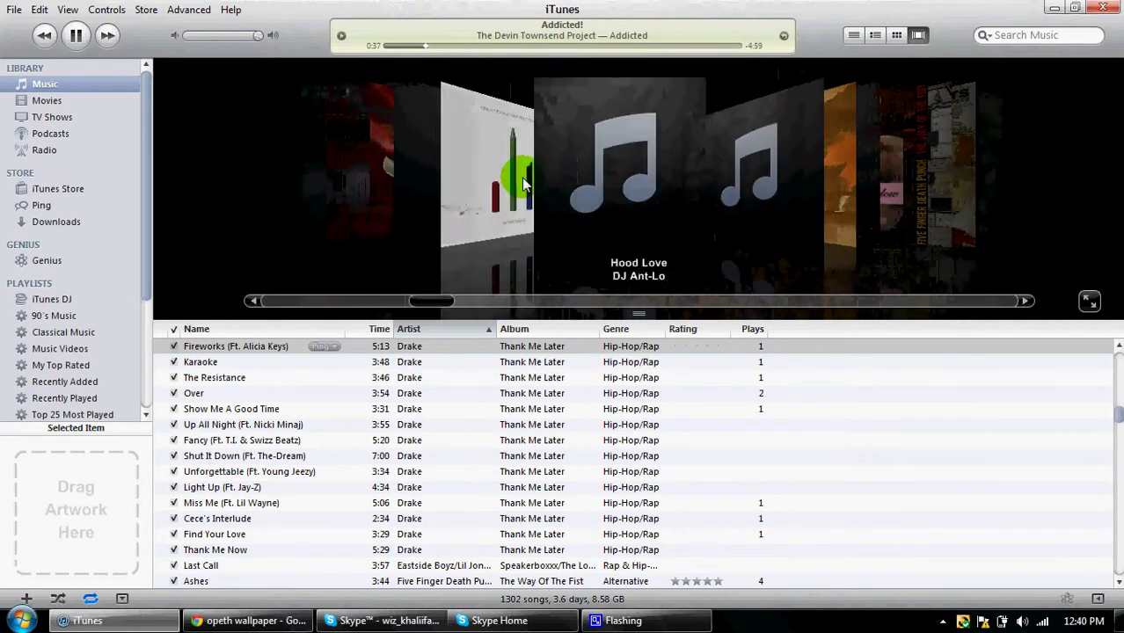
{"action": "left_click", "coordinate": [475, 169]}
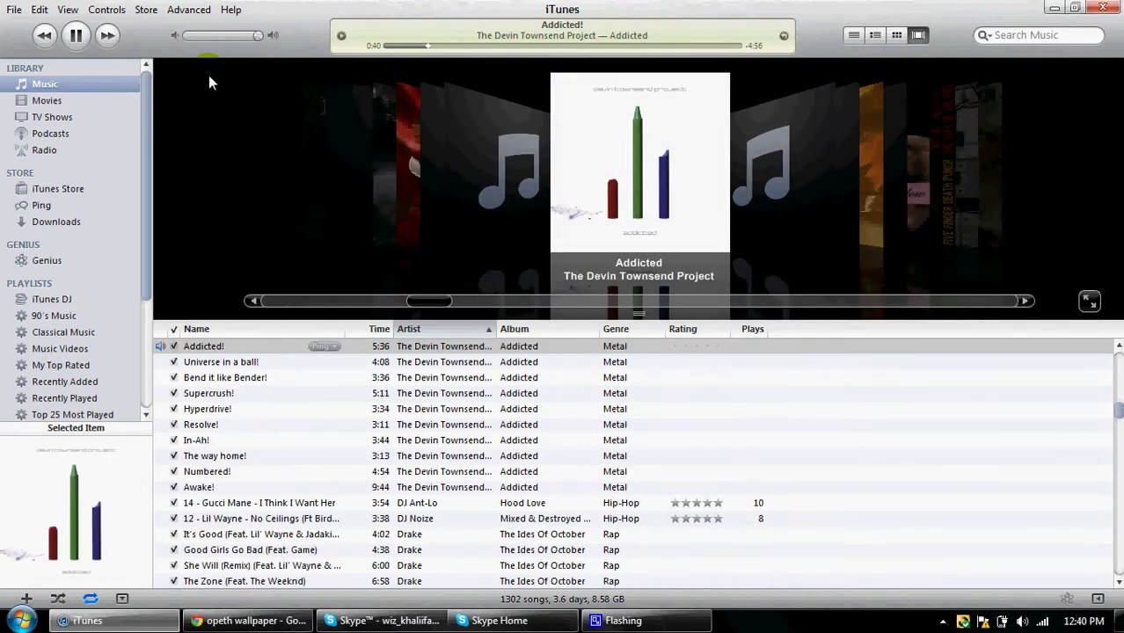
Open the iTunes Store to check the account sign-in, and return to the Music library
{"action": "left_click", "coordinate": [54, 191]}
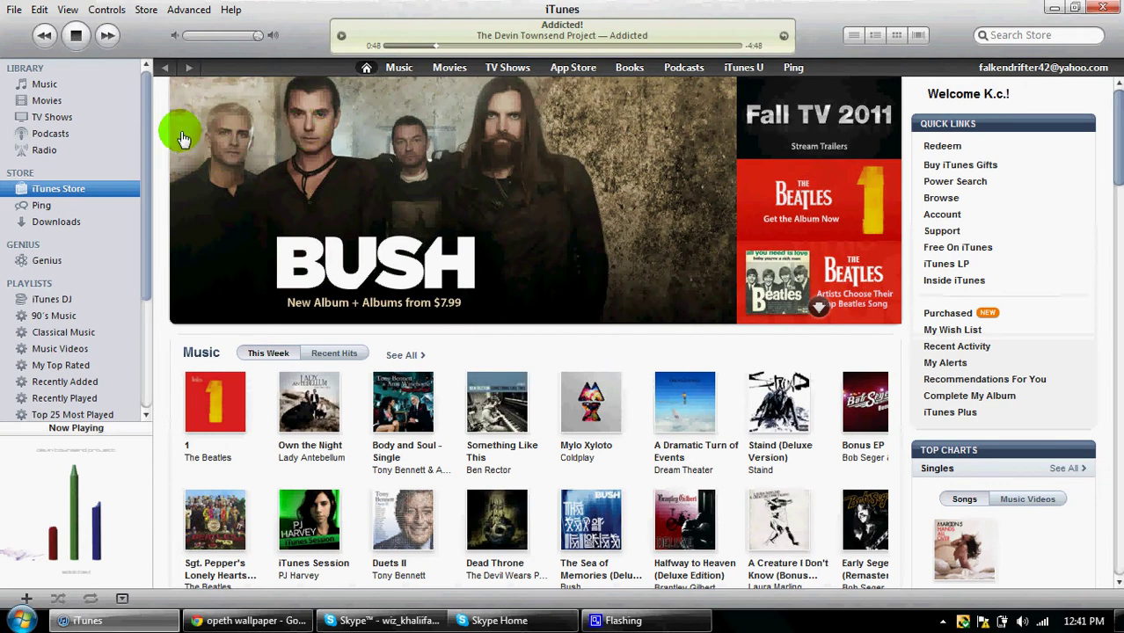
{"action": "left_click", "coordinate": [42, 85]}
Select every song in the Music library and get album artwork for all of them, confirming the request
{"action": "scroll", "coordinate": [615, 423], "scroll_direction": "up", "scroll_amount": 5}
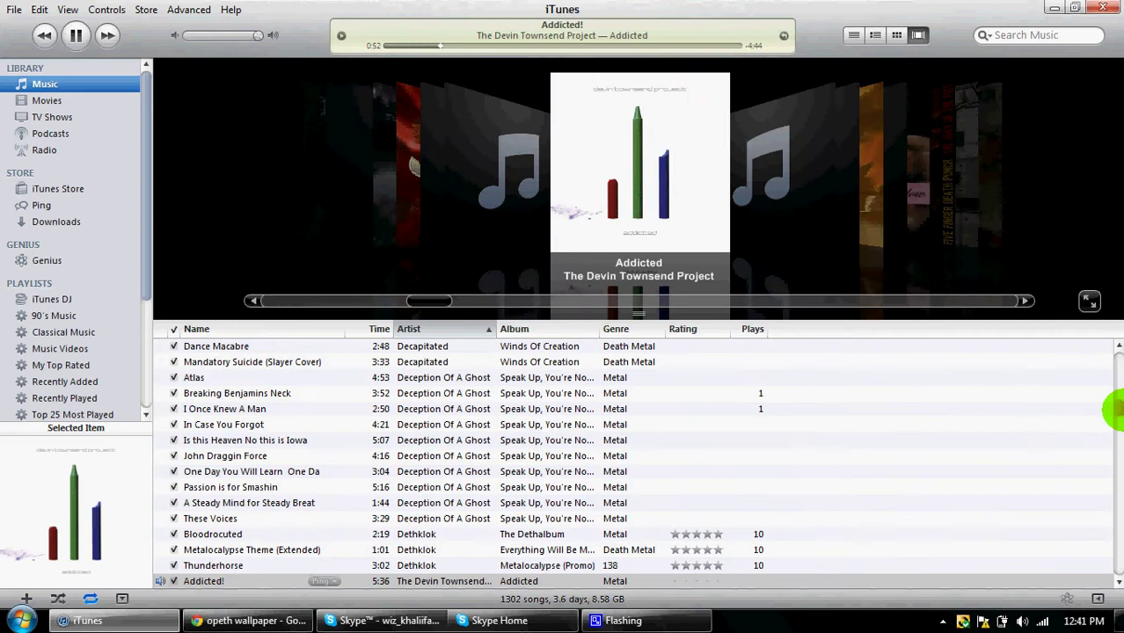
{"action": "left_click_drag", "start_coordinate": [1120, 381], "coordinate": [1119, 345]}
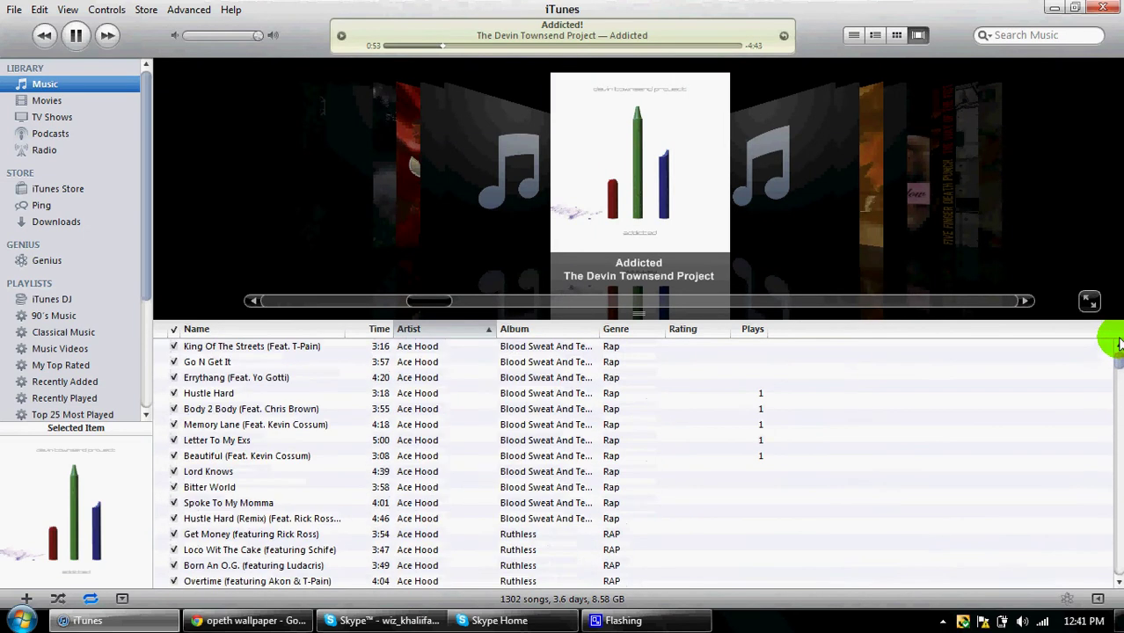
{"action": "left_click", "coordinate": [481, 347]}
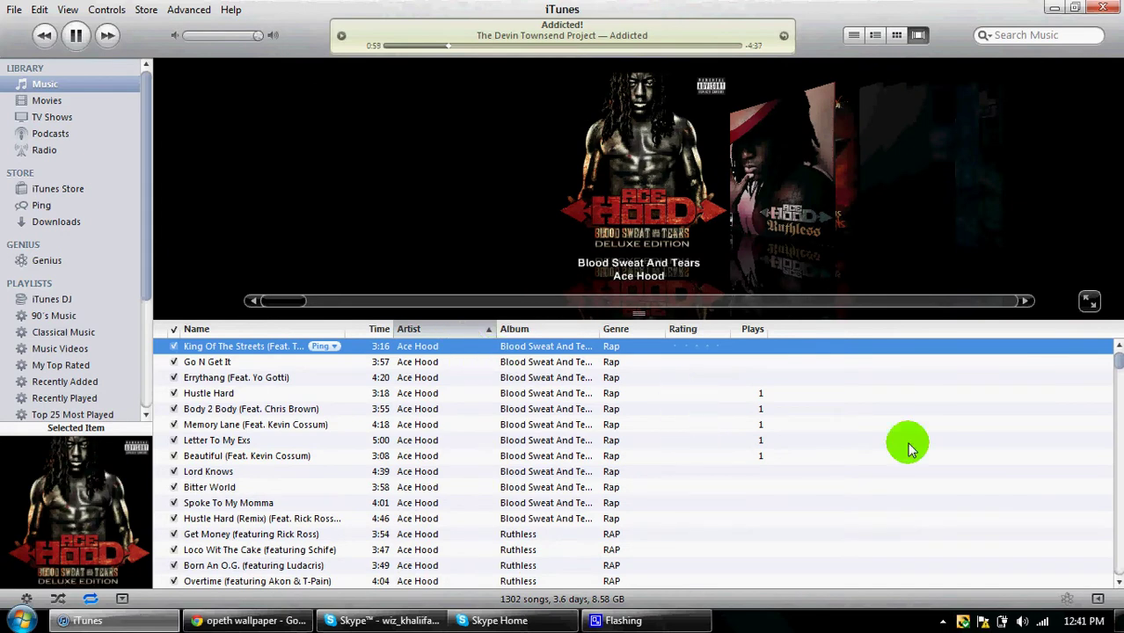
{"action": "left_click_drag", "start_coordinate": [1119, 365], "coordinate": [1097, 572]}
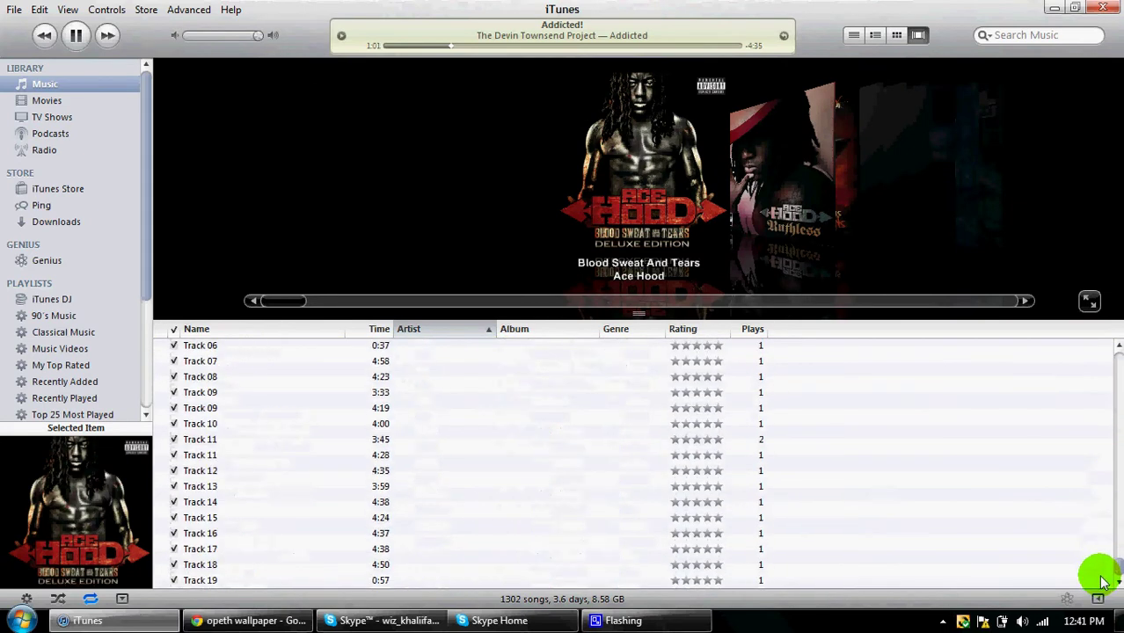
{"action": "key", "text": "ctrl+a"}
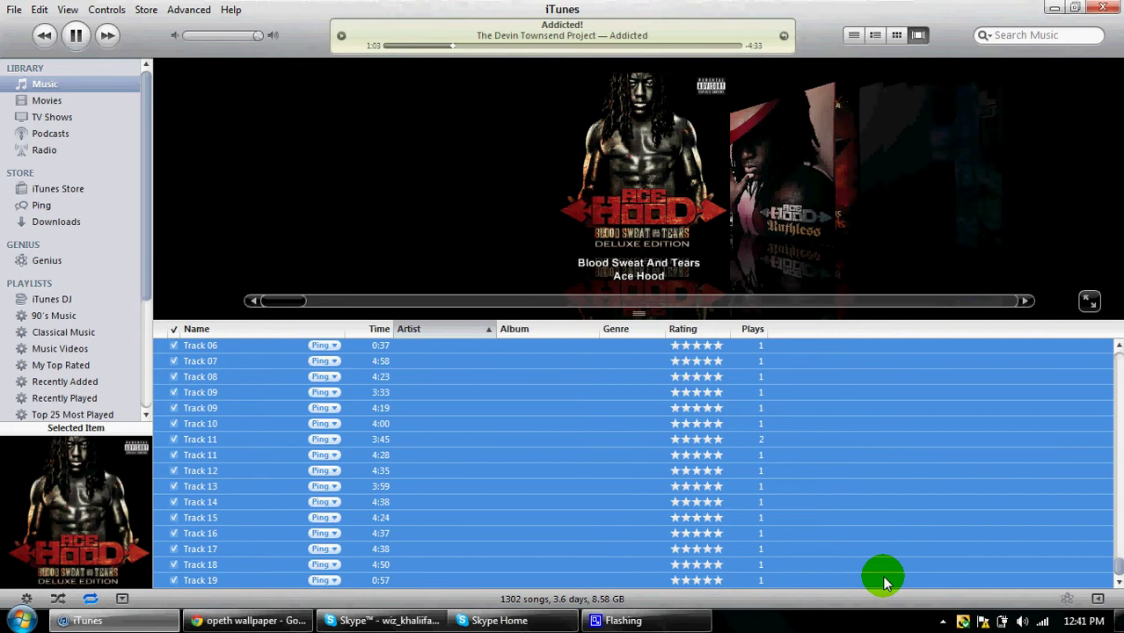
{"action": "right_click", "coordinate": [885, 582]}
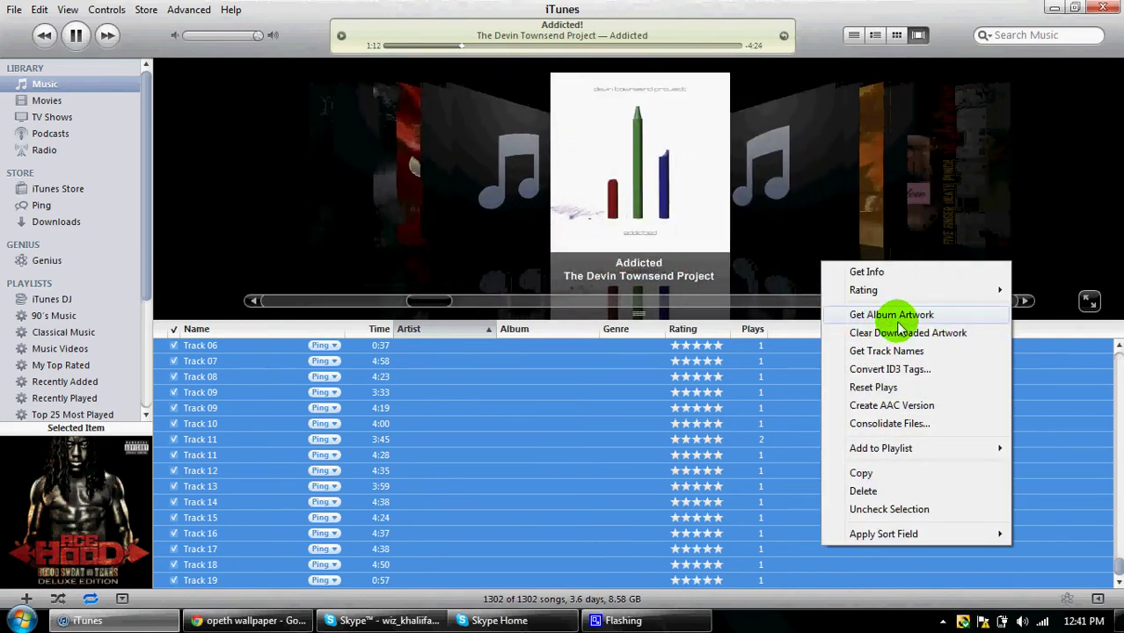
{"action": "left_click", "coordinate": [893, 316]}
{"action": "left_click", "coordinate": [580, 276]}
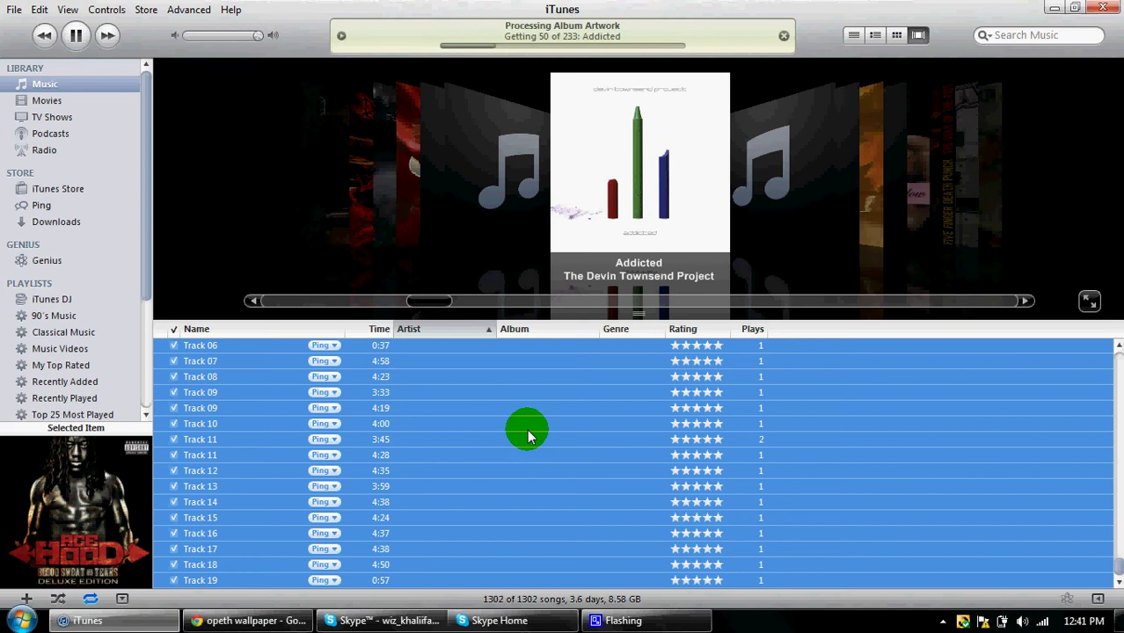
Switch to Chrome, look over the YouTube page "How to get FREE music!!!!! TUT" and open the Facebook news feed
{"action": "left_click", "coordinate": [251, 620]}
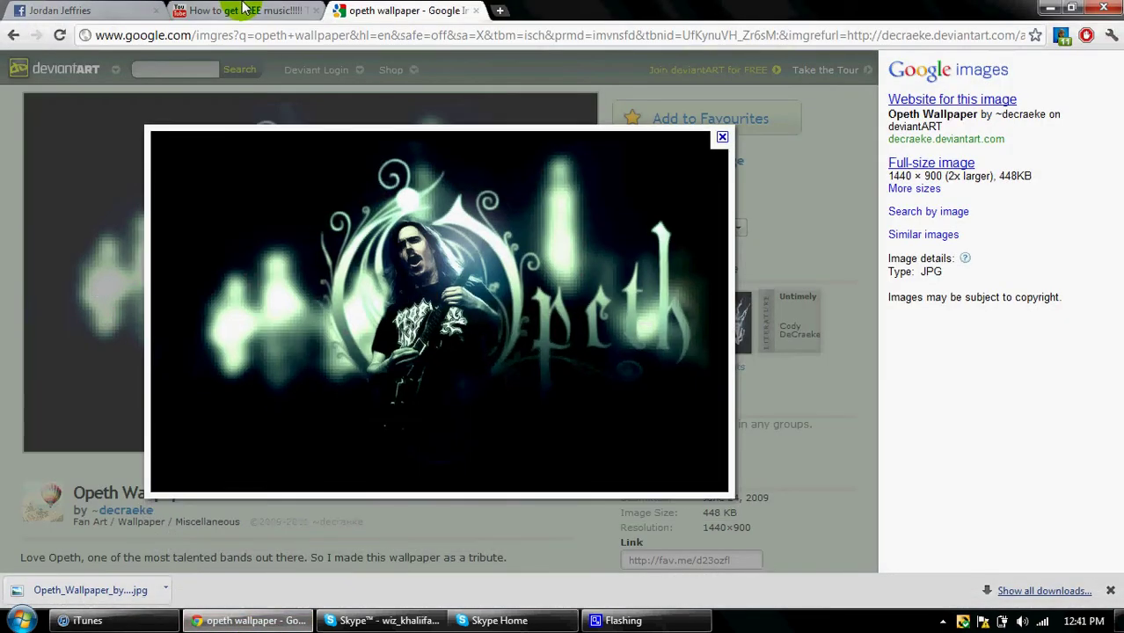
{"action": "left_click", "coordinate": [242, 10]}
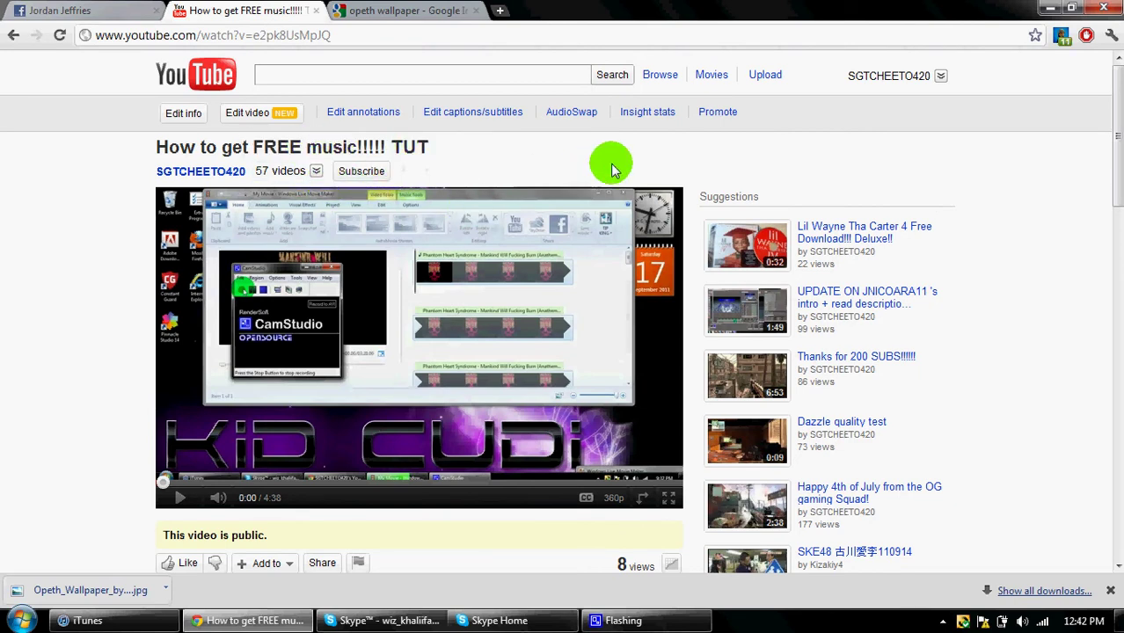
{"action": "scroll", "coordinate": [792, 115], "scroll_direction": "down", "scroll_amount": 4}
{"action": "scroll", "coordinate": [1116, 310], "scroll_direction": "up", "scroll_amount": 4}
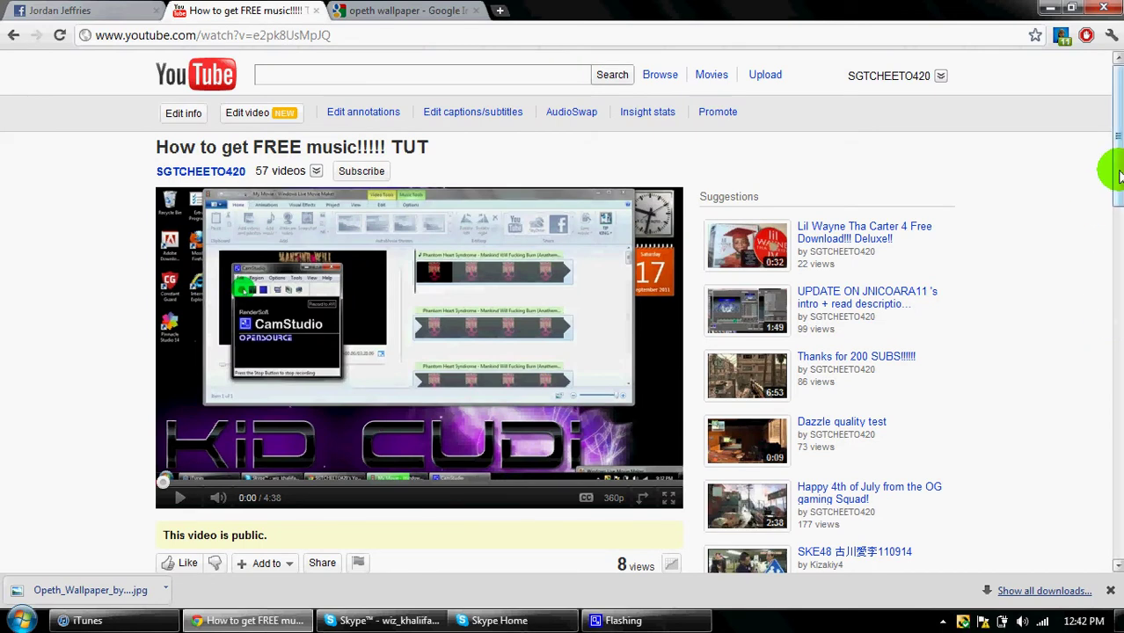
{"action": "left_click_drag", "start_coordinate": [1111, 171], "coordinate": [1117, 123]}
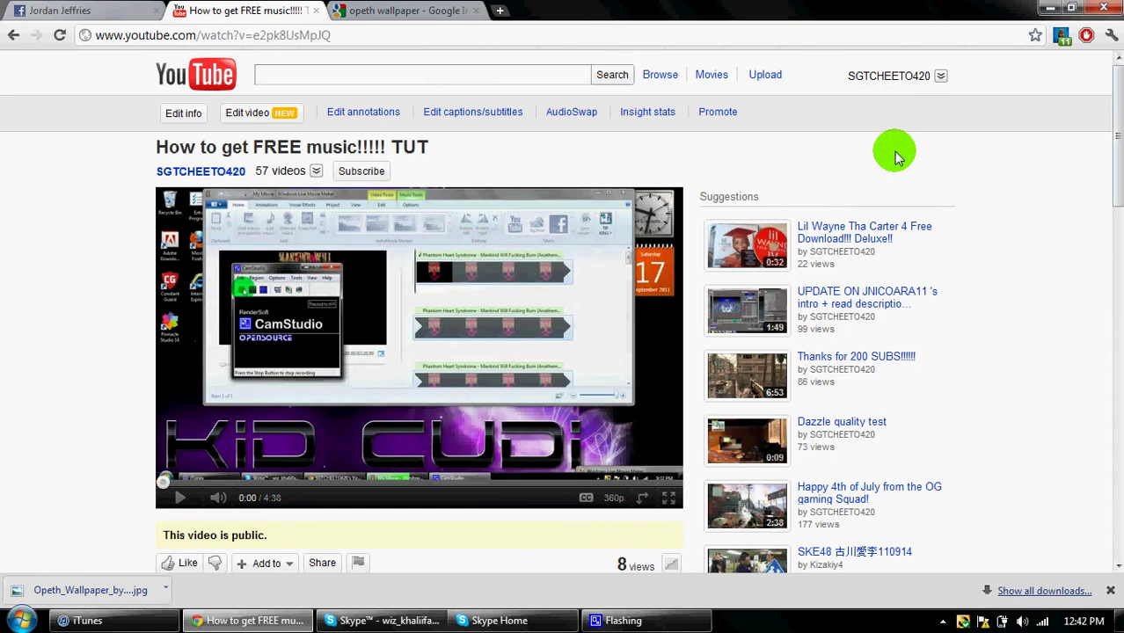
{"action": "left_click", "coordinate": [36, 9]}
{"action": "left_click", "coordinate": [752, 70]}
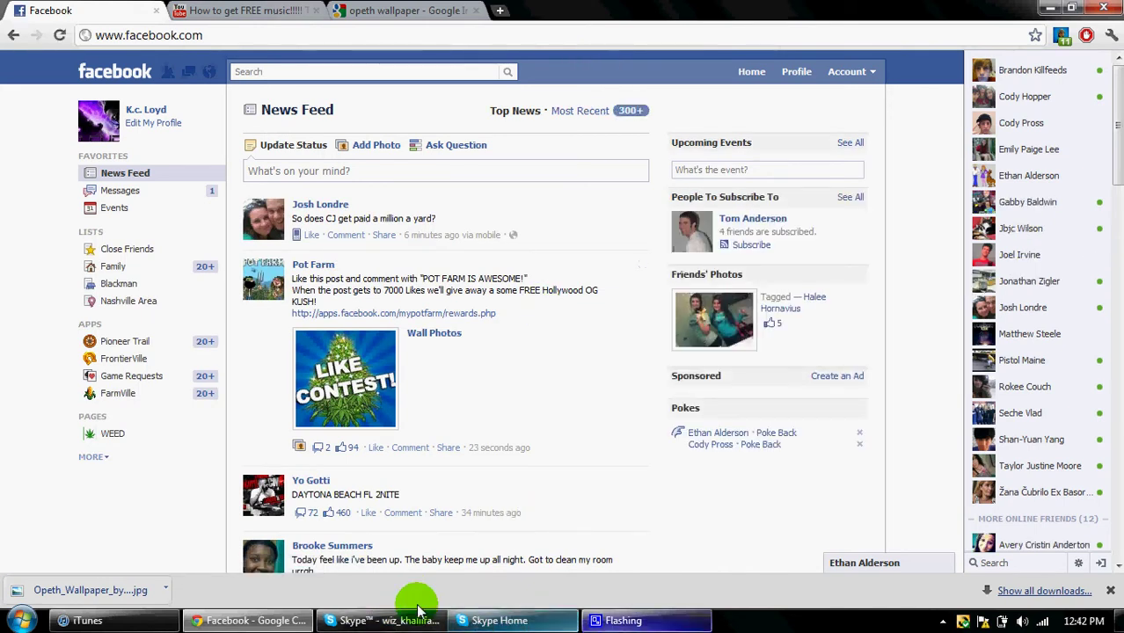
Switch back to iTunes and check the album artwork progress and the song list
{"action": "left_click", "coordinate": [138, 625]}
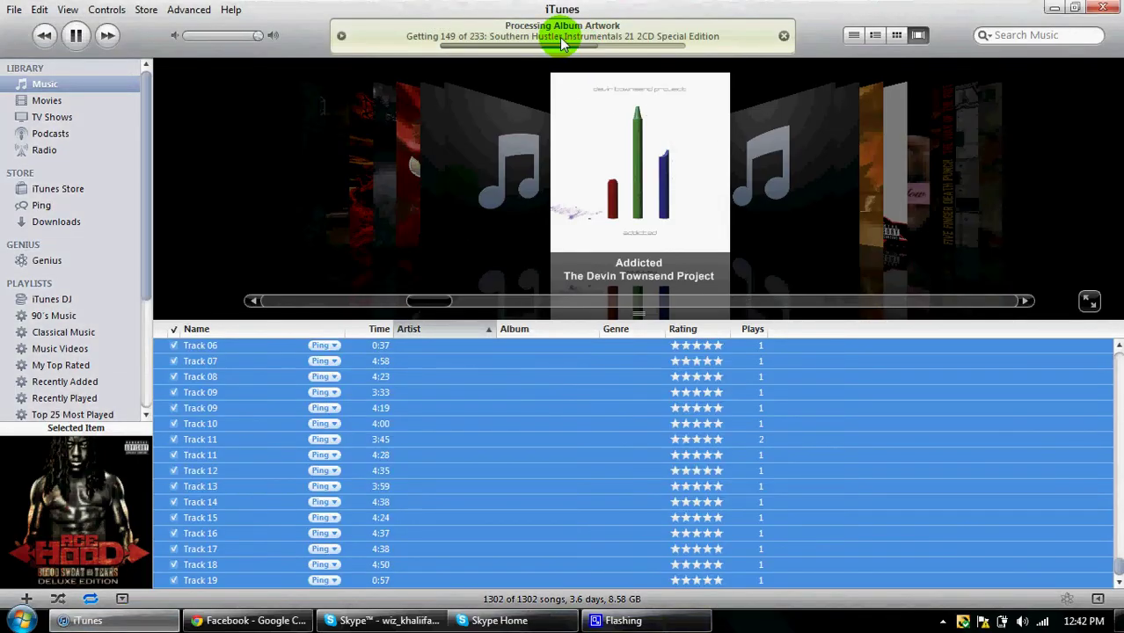
{"action": "scroll", "coordinate": [923, 457], "scroll_direction": "up", "scroll_amount": 10}
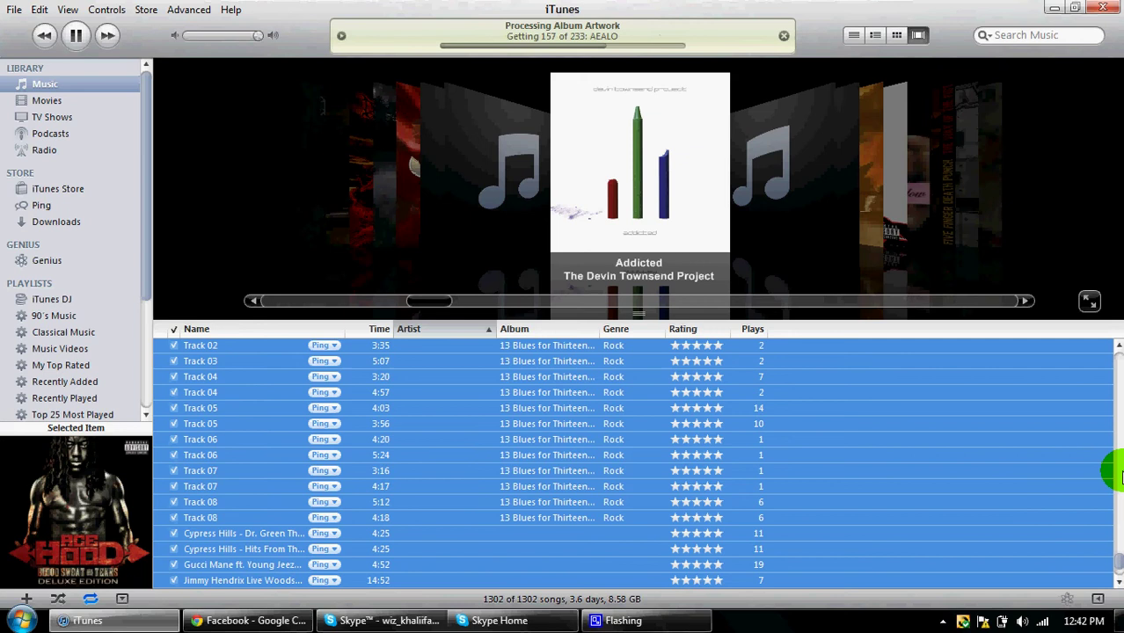
{"action": "left_click_drag", "start_coordinate": [1117, 570], "coordinate": [1115, 396]}
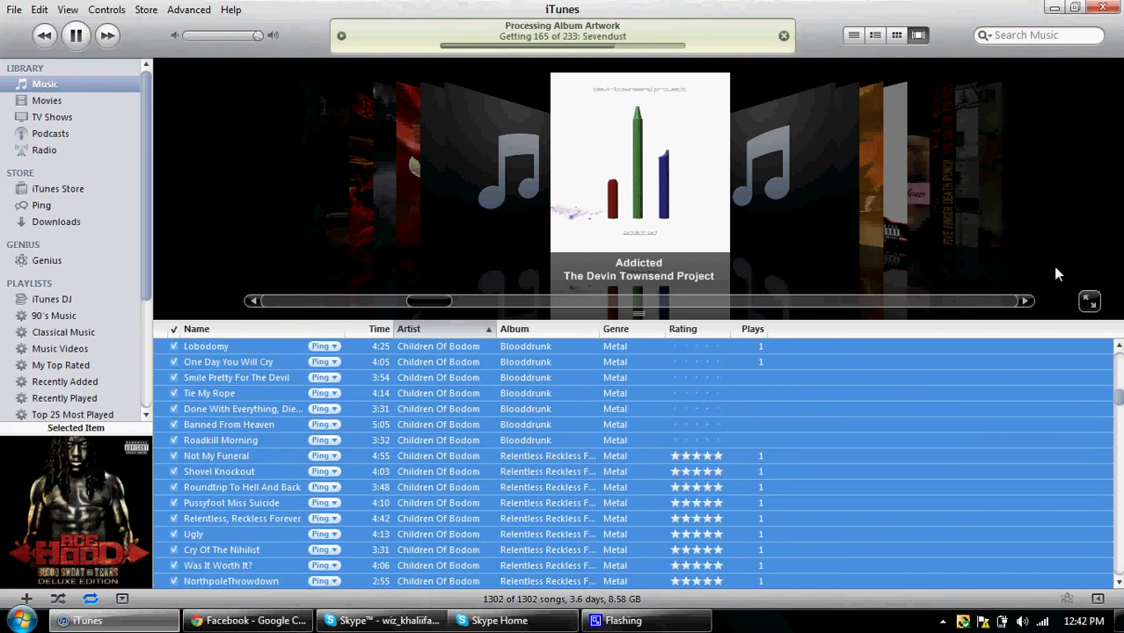
Minimize the iTunes and Chrome windows and open the Microsoft Office folder on the desktop
{"action": "left_click", "coordinate": [1047, 39]}
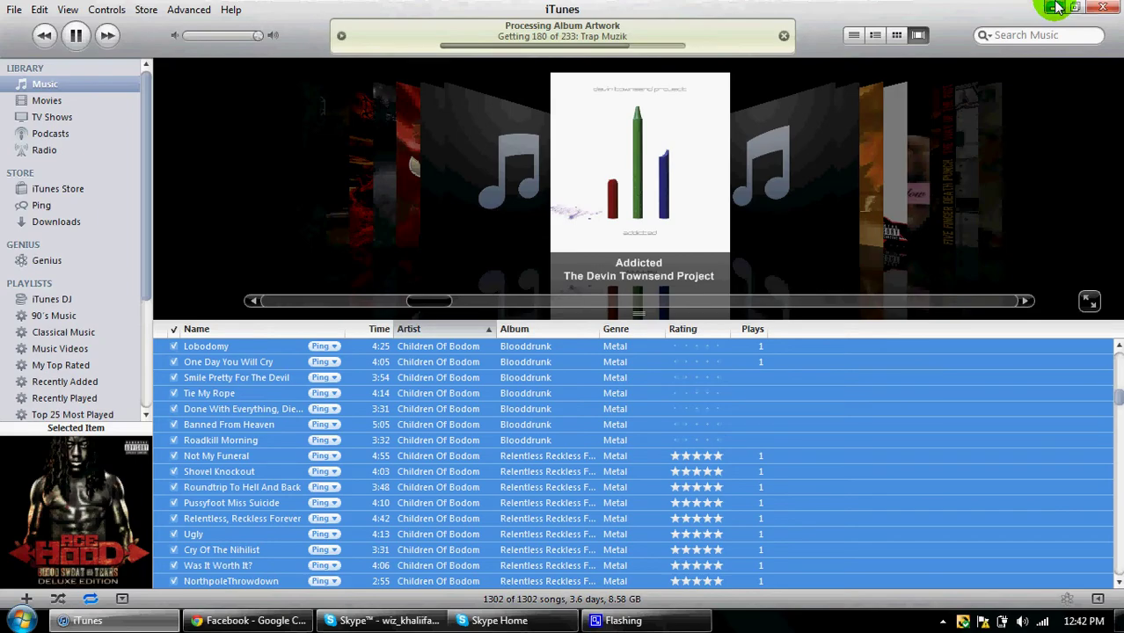
{"action": "left_click", "coordinate": [1054, 8]}
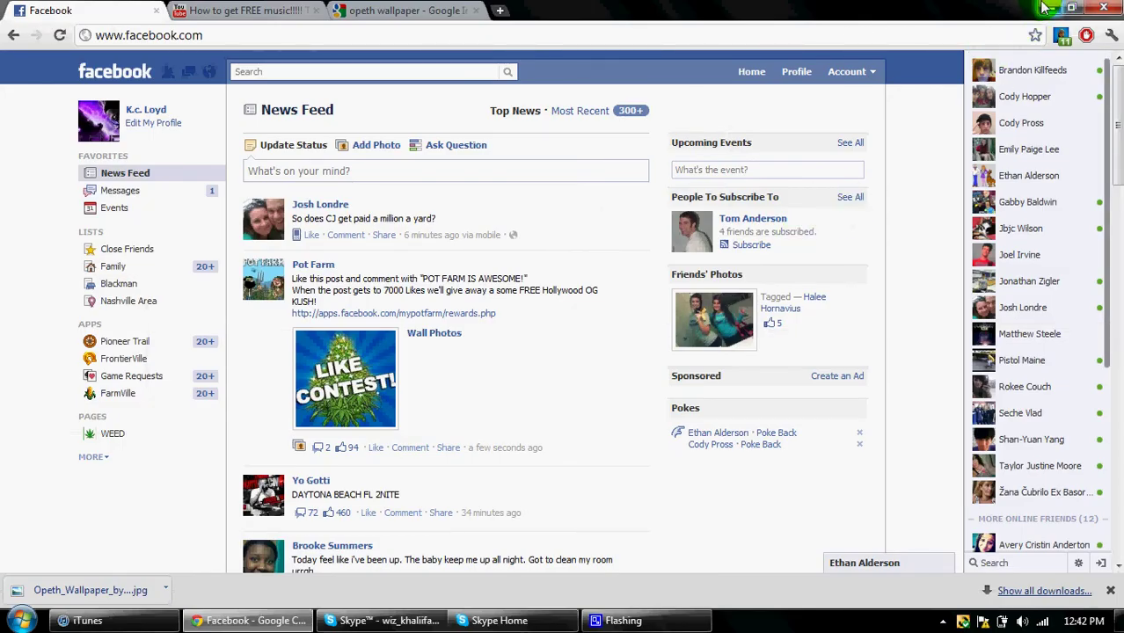
{"action": "left_click", "coordinate": [1045, 8]}
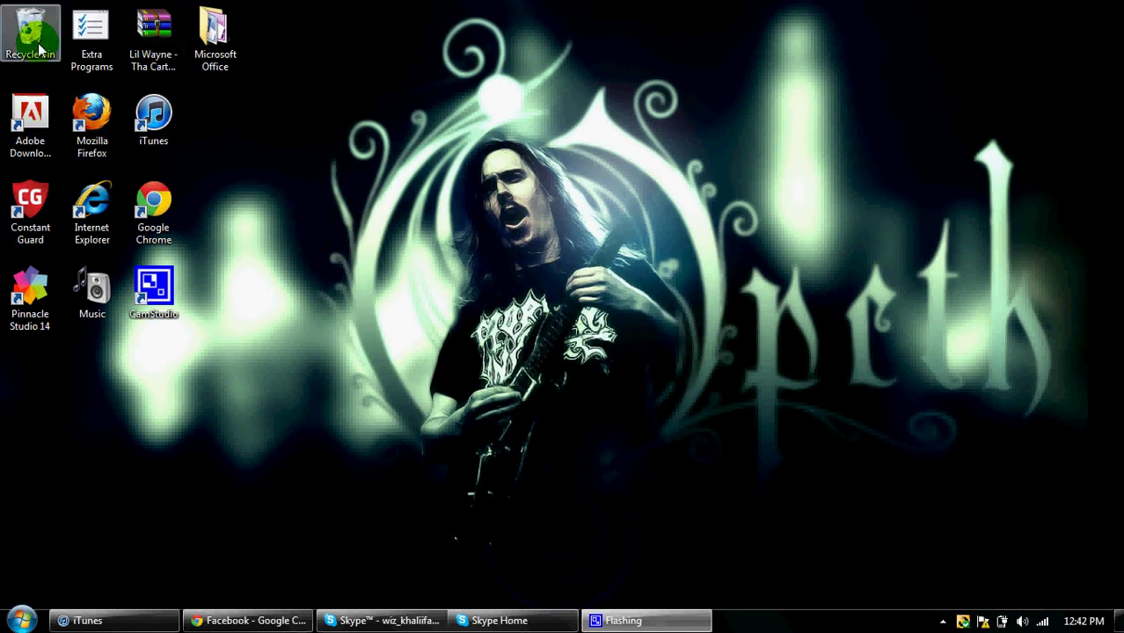
{"action": "left_click", "coordinate": [204, 35]}
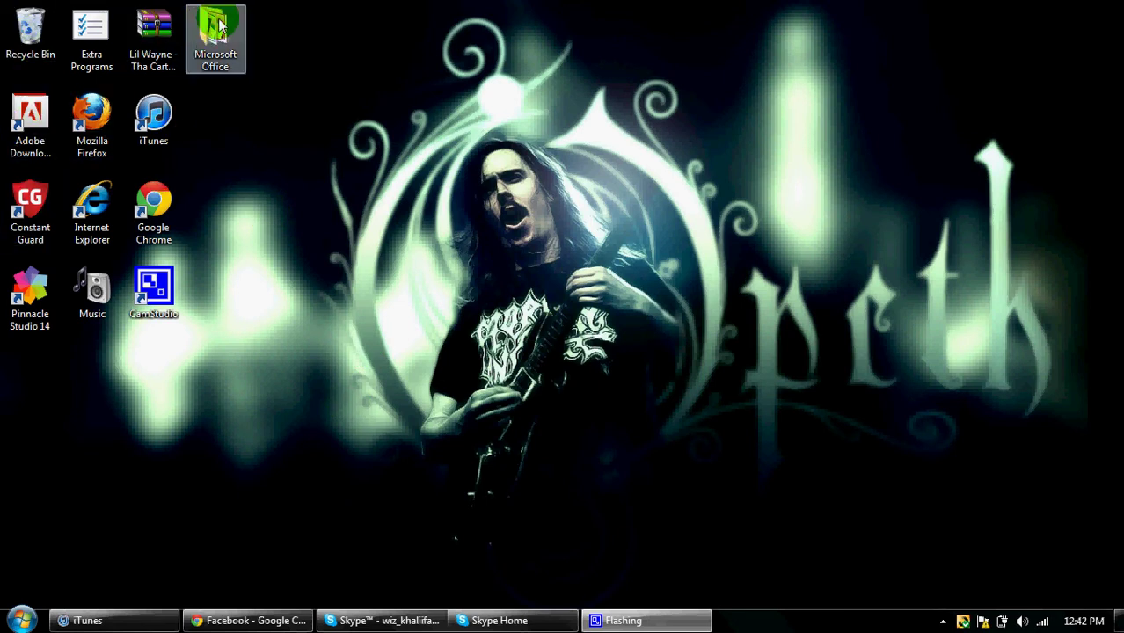
{"action": "double_click", "coordinate": [218, 28]}
{"action": "left_click_drag", "start_coordinate": [583, 128], "coordinate": [597, 84]}
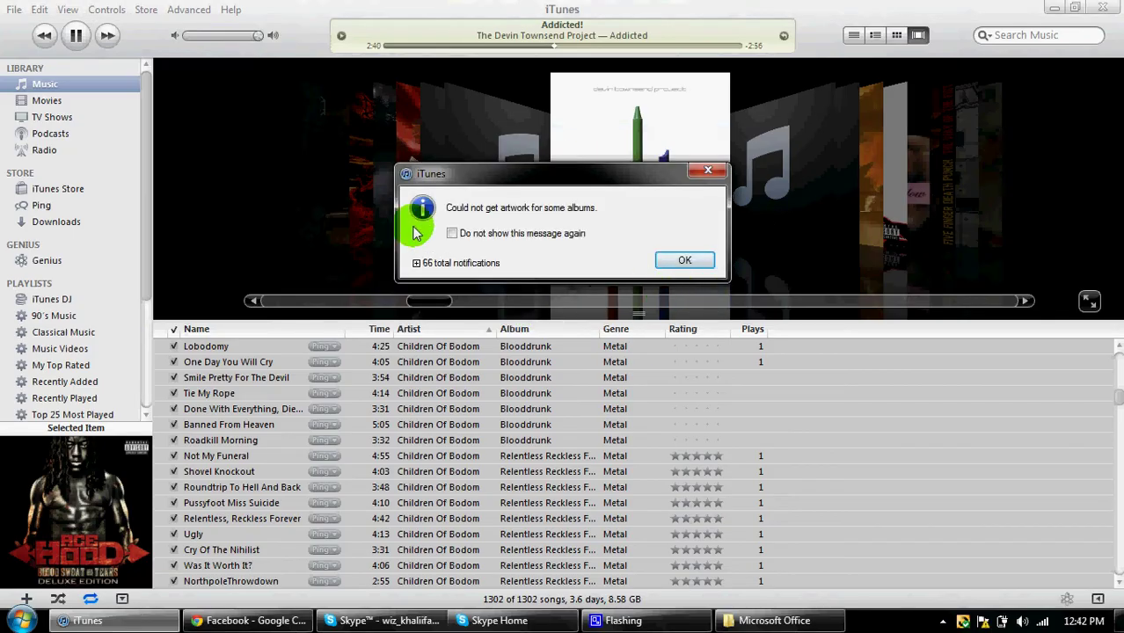
Expand the album artwork notifications, read which albums are listed, and dismiss the message
{"action": "left_click_drag", "start_coordinate": [577, 176], "coordinate": [507, 158]}
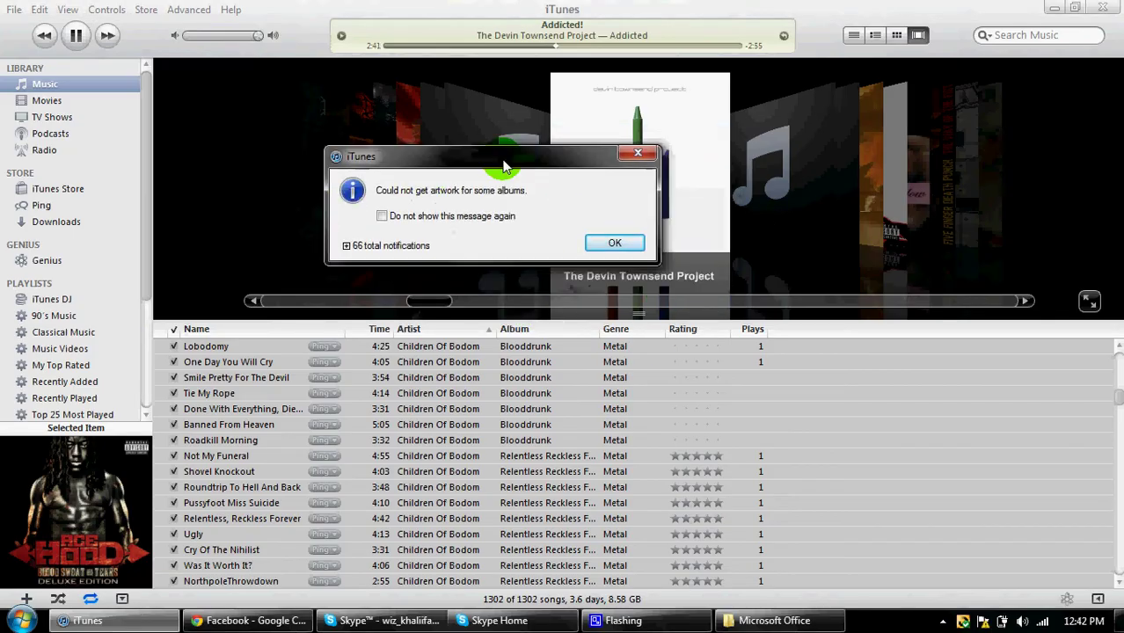
{"action": "left_click", "coordinate": [347, 245]}
{"action": "mouse_move", "coordinate": [639, 289]}
{"action": "left_mouse_down"}
{"action": "mouse_move", "coordinate": [639, 299]}
{"action": "mouse_move", "coordinate": [638, 280]}
{"action": "left_mouse_up"}
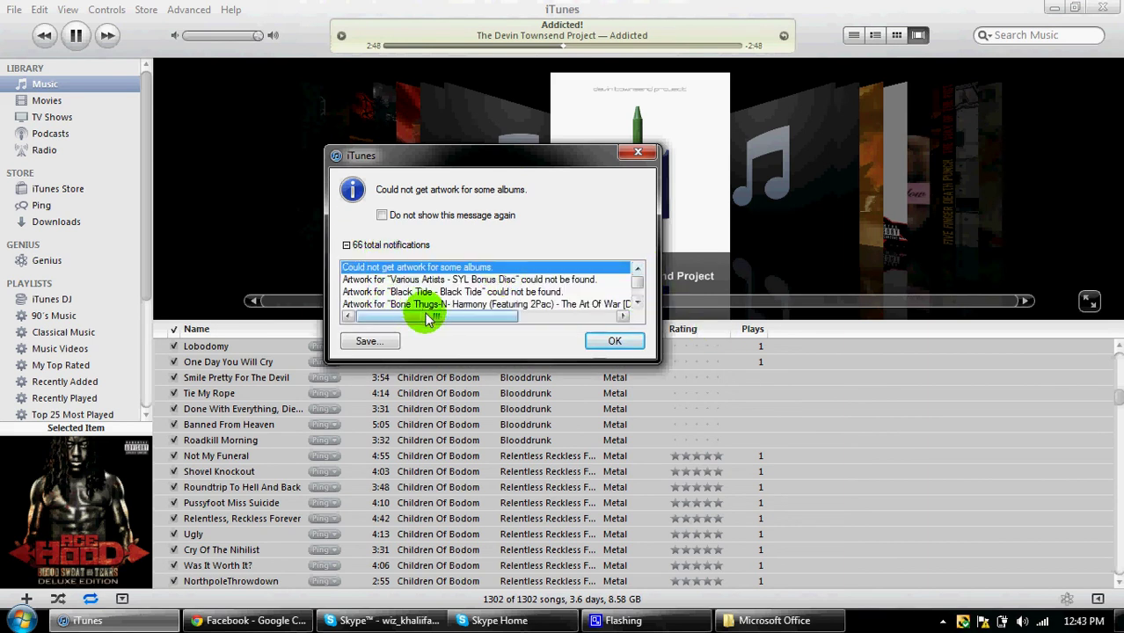
{"action": "left_click_drag", "start_coordinate": [427, 315], "coordinate": [547, 315]}
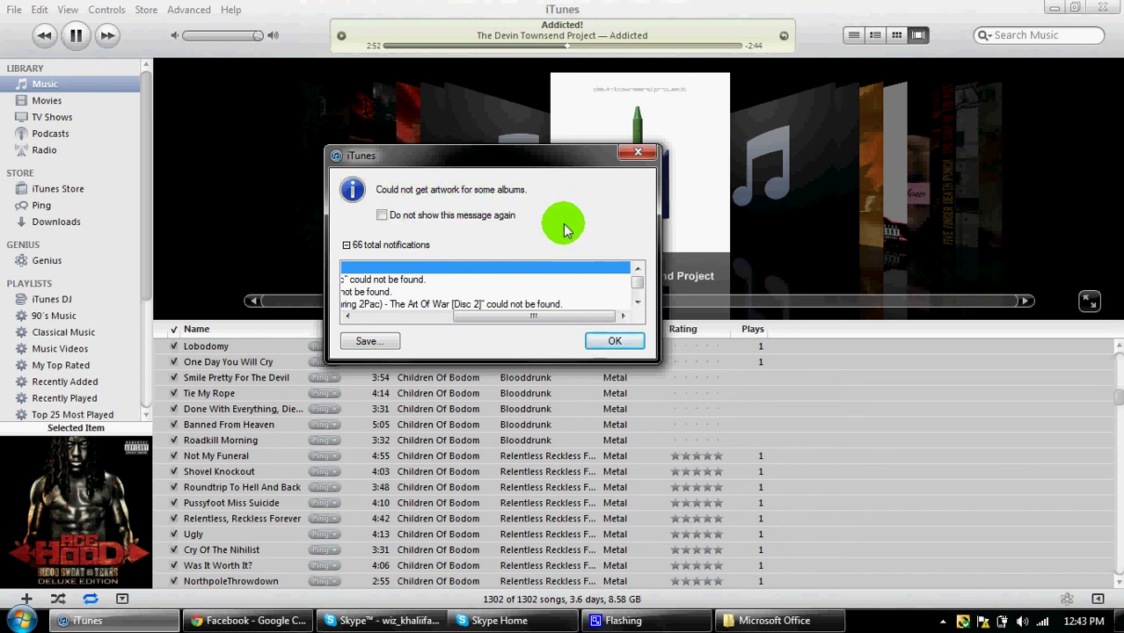
{"action": "left_click", "coordinate": [615, 342]}
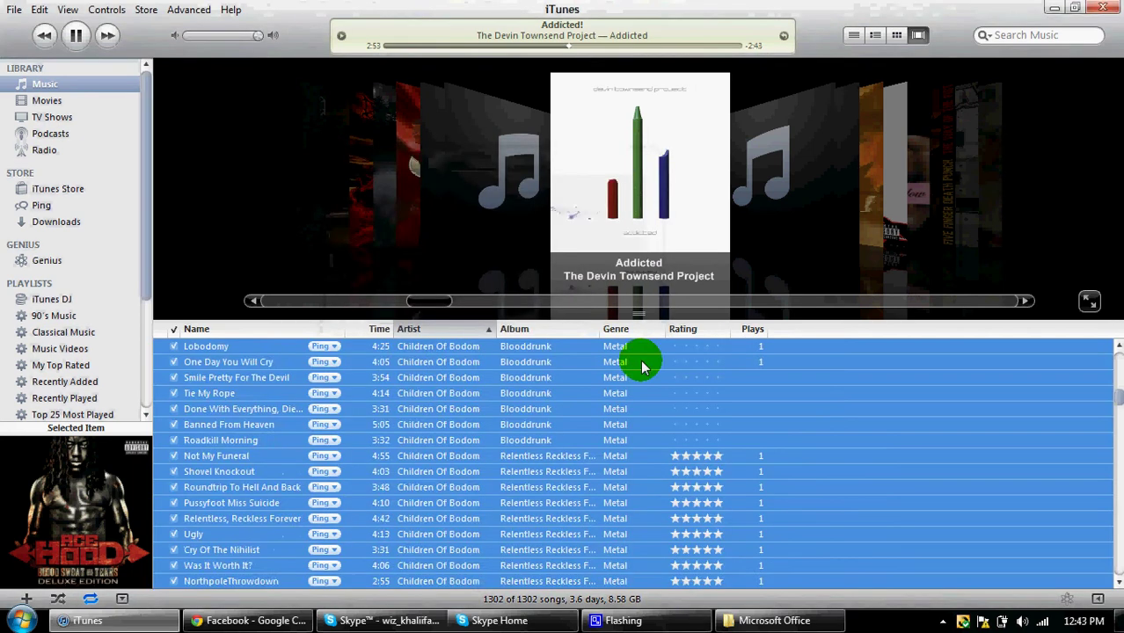
Browse Cover Flow to the album 13 Blues for Thirteen Moons and select its Lil Wayne song in the list
{"action": "scroll", "coordinate": [811, 456], "scroll_direction": "up", "scroll_amount": 10}
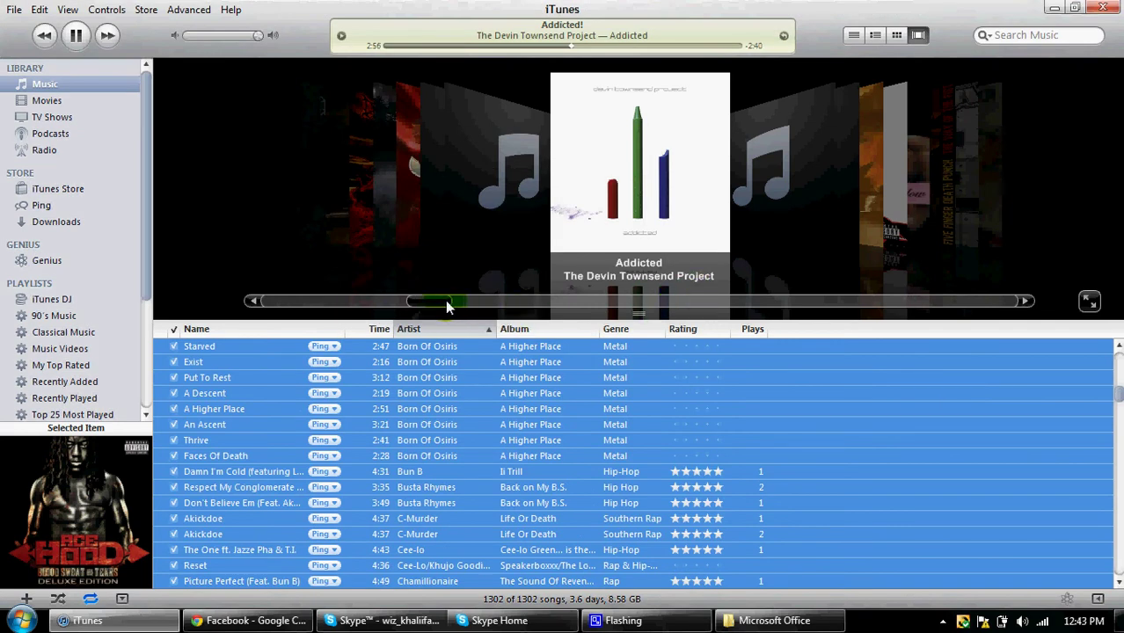
{"action": "left_click_drag", "start_coordinate": [445, 299], "coordinate": [640, 304]}
{"action": "left_click", "coordinate": [662, 268]}
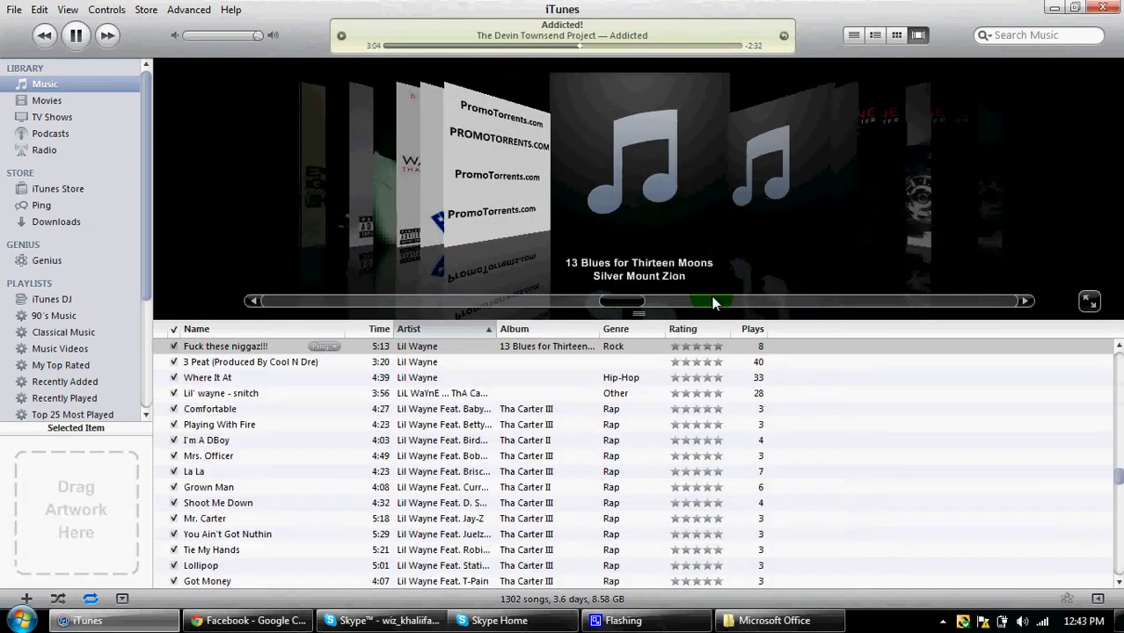
{"action": "left_click", "coordinate": [456, 346]}
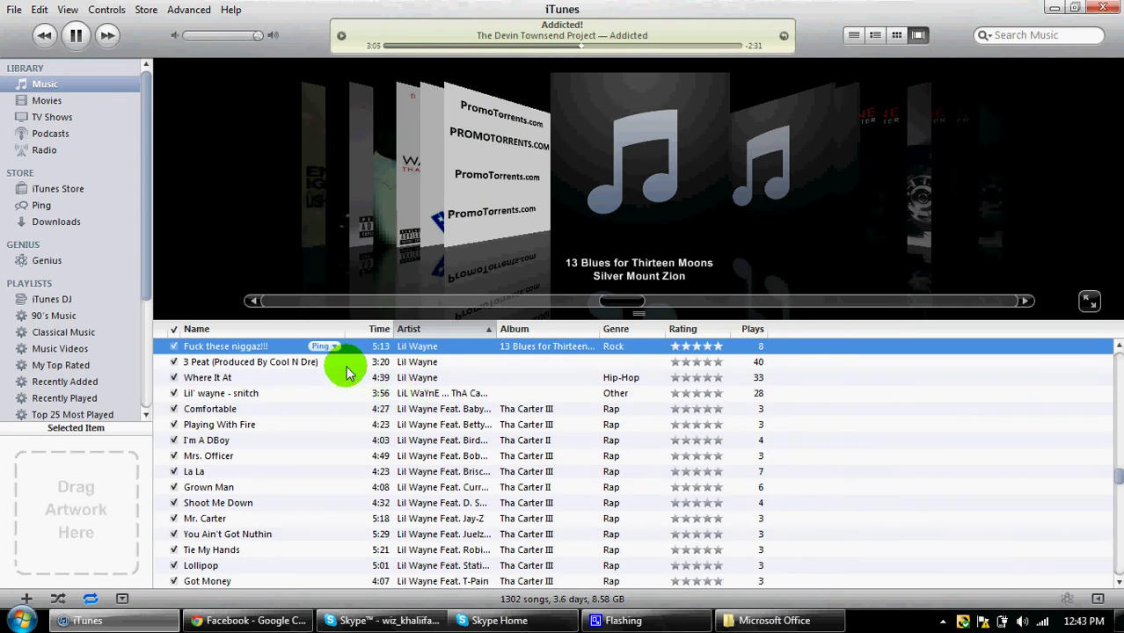
Browse Cover Flow back through the albums to the first one, Blood Sweat And Tears by Ace Hood, checking the artwork
{"action": "left_click", "coordinate": [480, 225]}
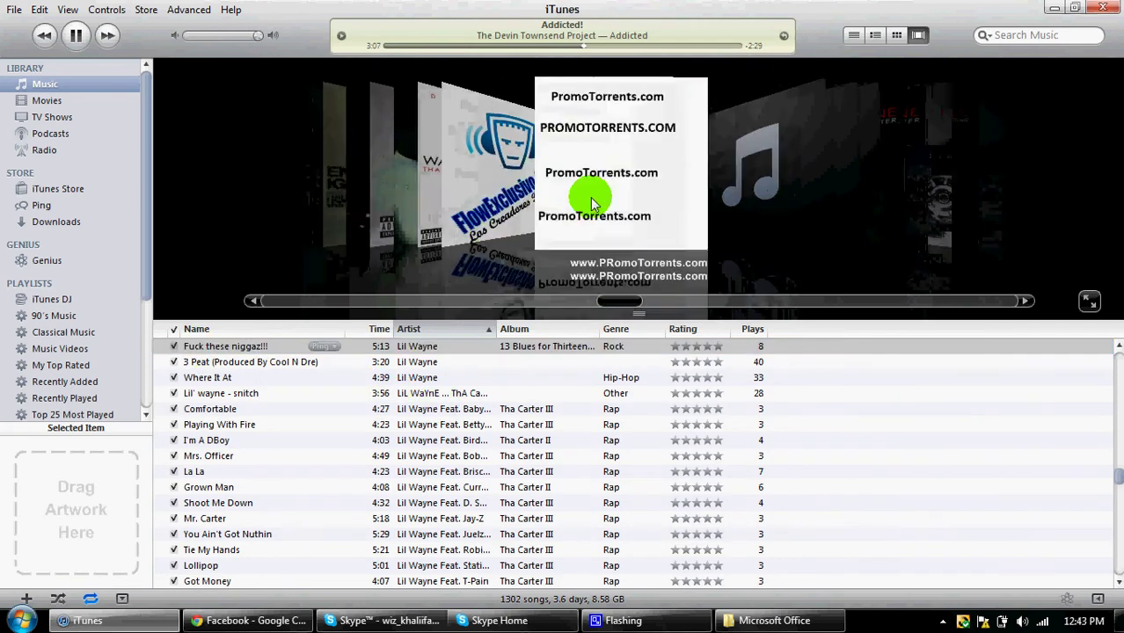
{"action": "scroll", "coordinate": [401, 212], "scroll_direction": "up", "scroll_amount": 5}
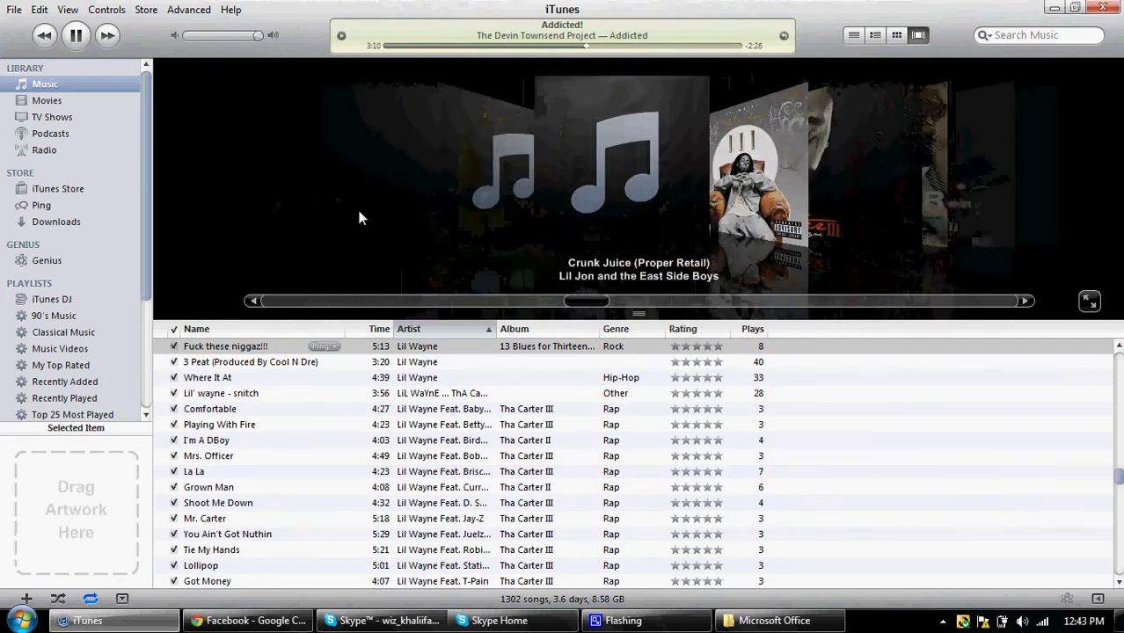
{"action": "scroll", "coordinate": [358, 219], "scroll_direction": "up", "scroll_amount": 6}
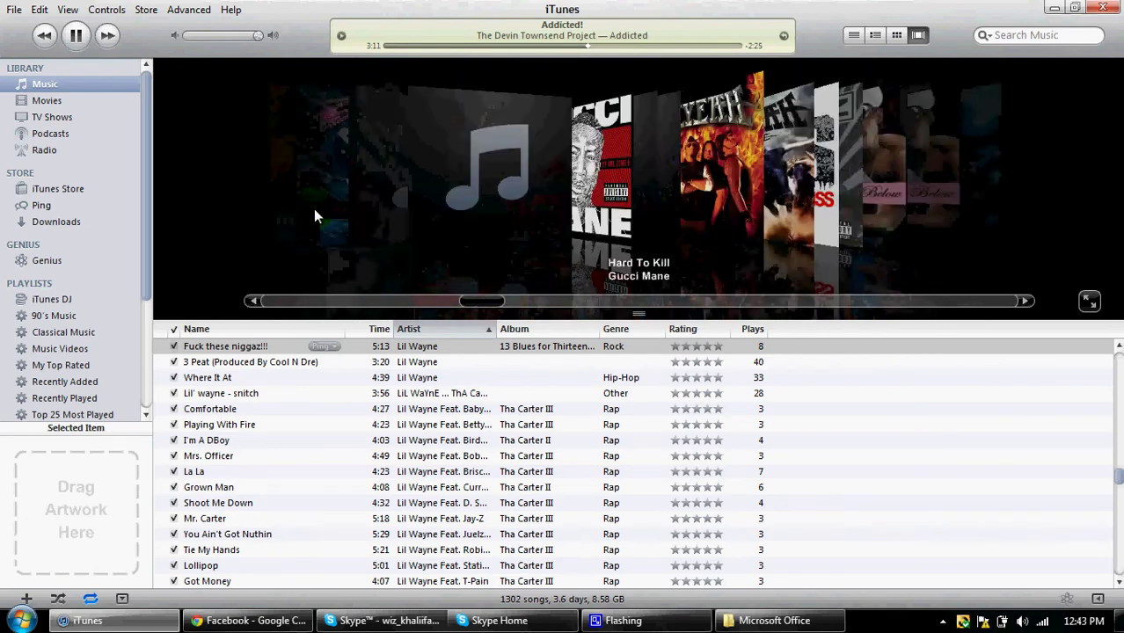
{"action": "scroll", "coordinate": [315, 217], "scroll_direction": "up", "scroll_amount": 8}
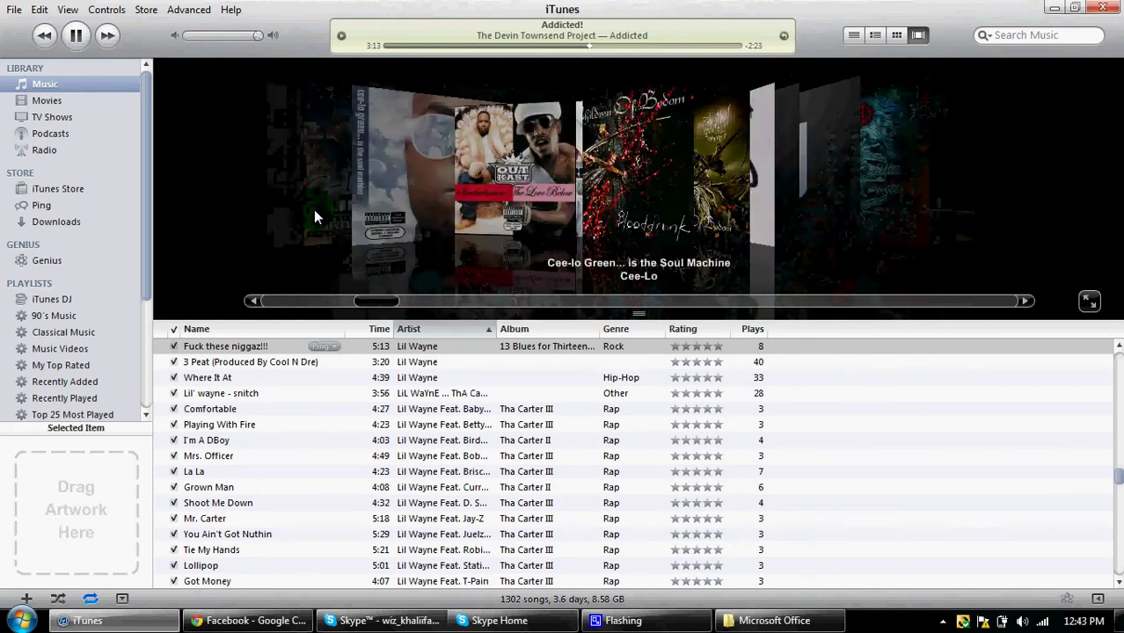
{"action": "scroll", "coordinate": [314, 214], "scroll_direction": "up", "scroll_amount": 4}
{"action": "left_click", "coordinate": [347, 308]}
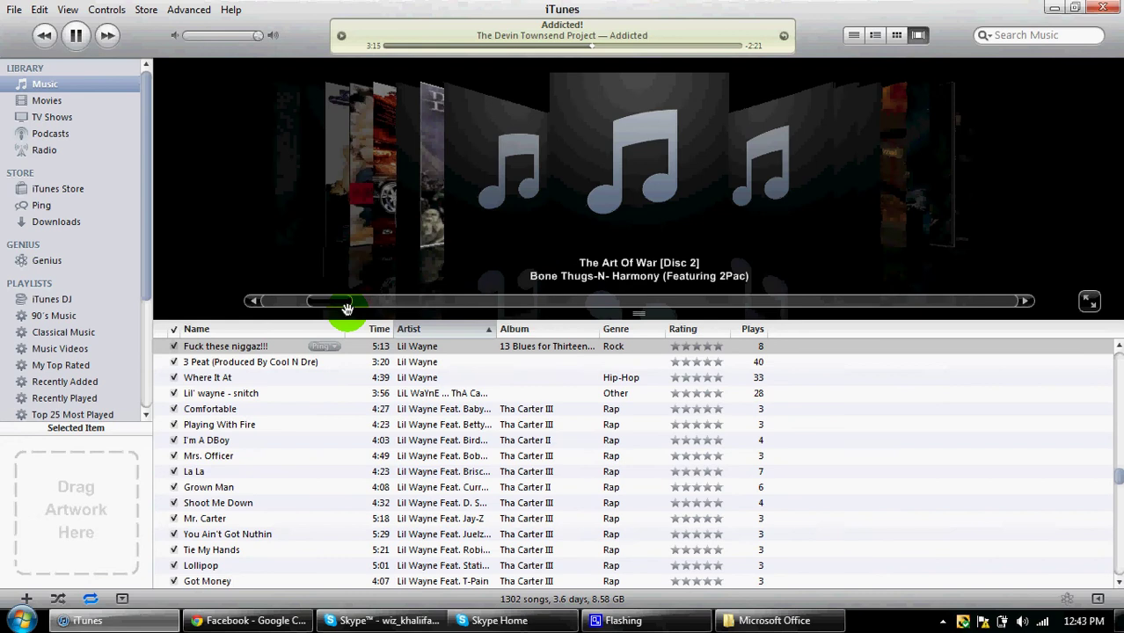
{"action": "left_click_drag", "start_coordinate": [347, 308], "coordinate": [280, 302]}
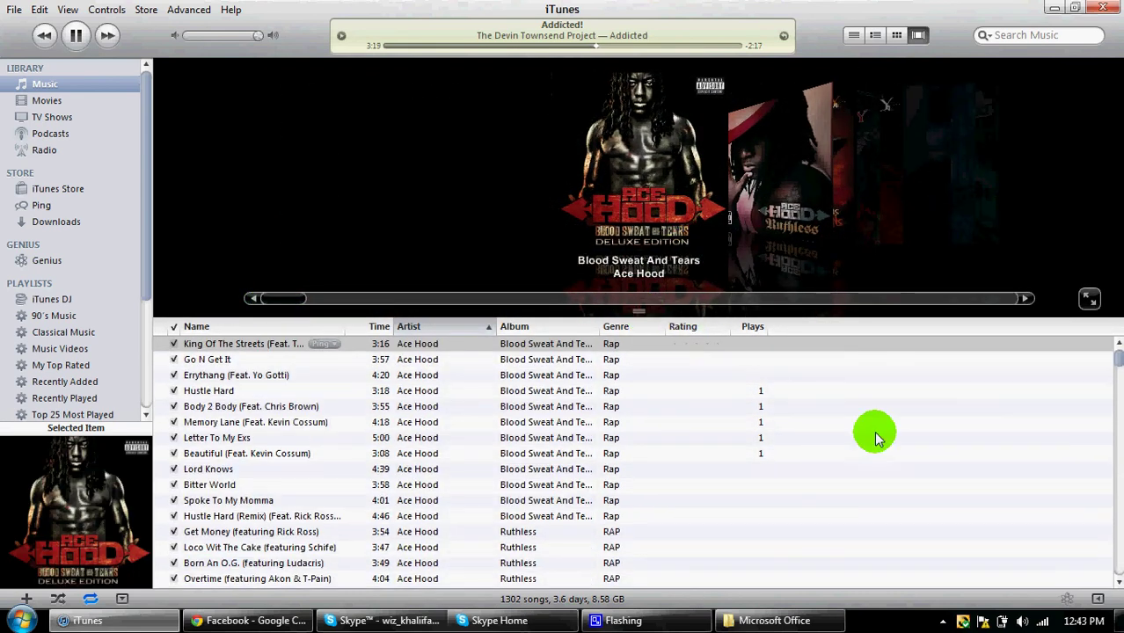
{"action": "left_click", "coordinate": [942, 623]}
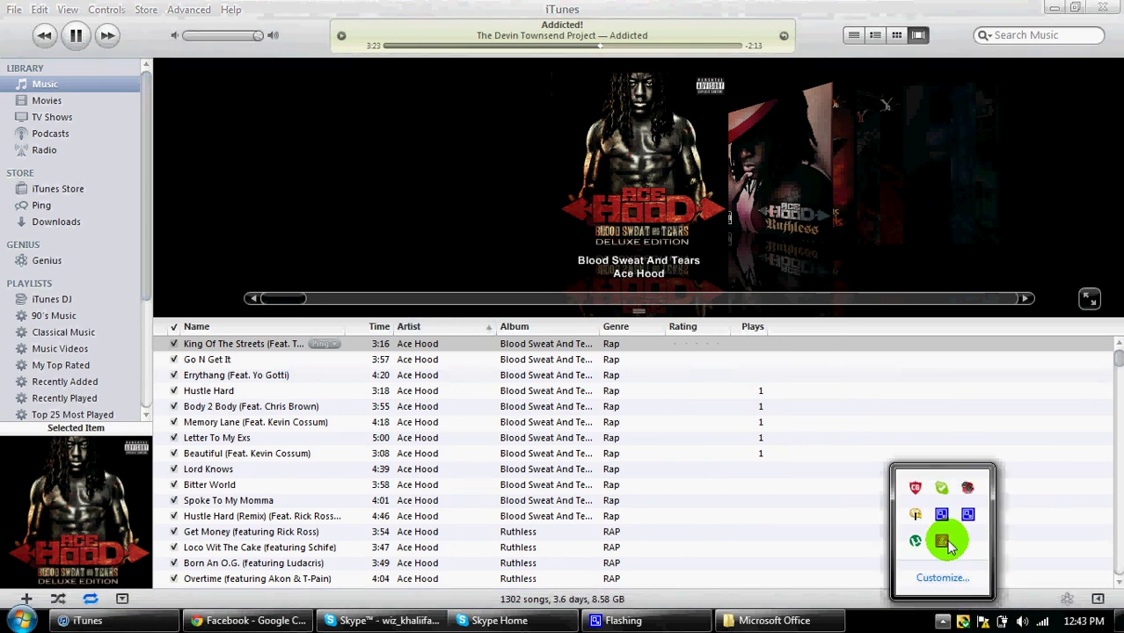
{"action": "right_click", "coordinate": [968, 515]}
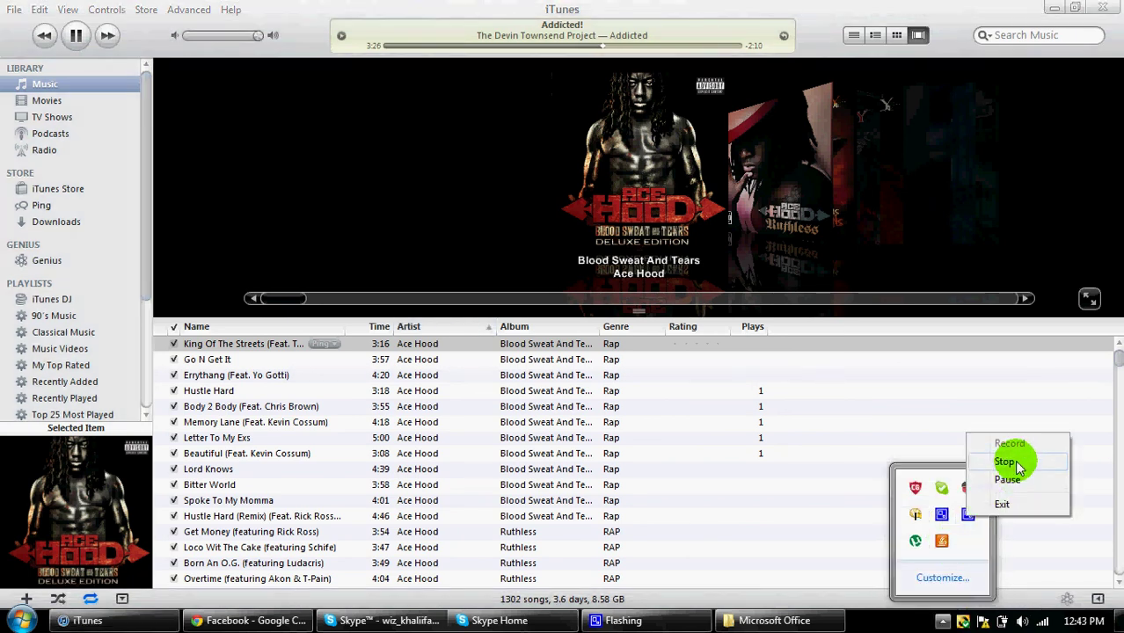